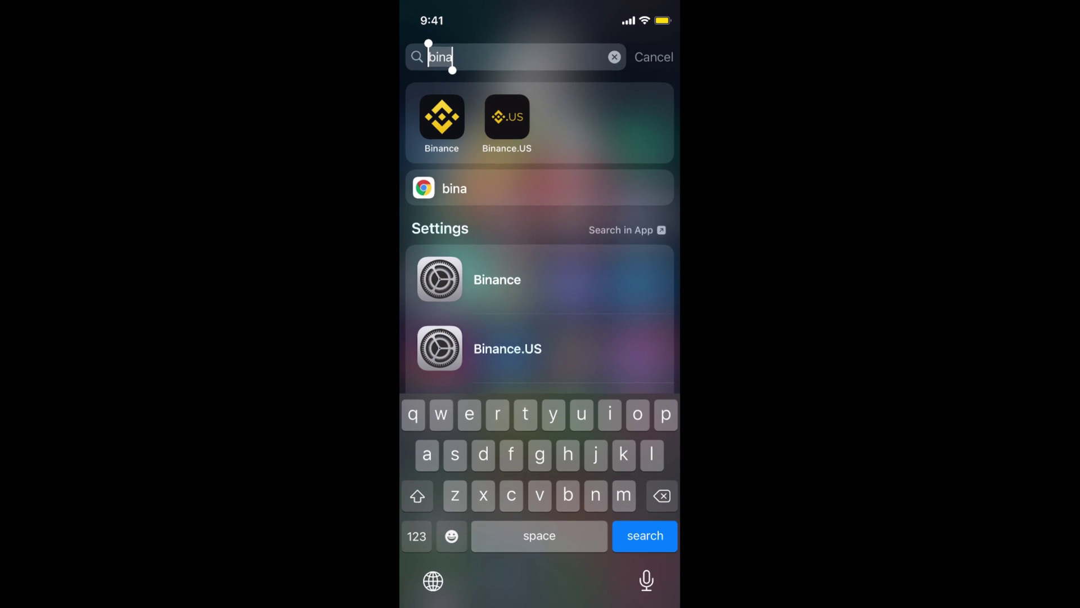
{"action": "type", "text": "tr"}
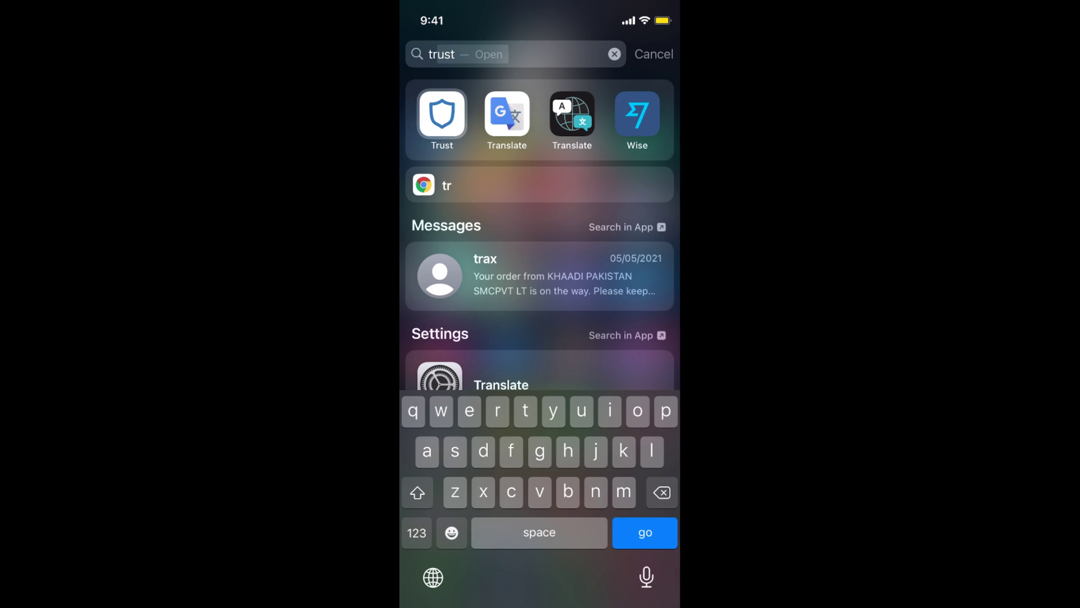
Step: Launch Trust Wallet from the Spotlight search for 'trust'
{"action": "key", "text": "Return"}
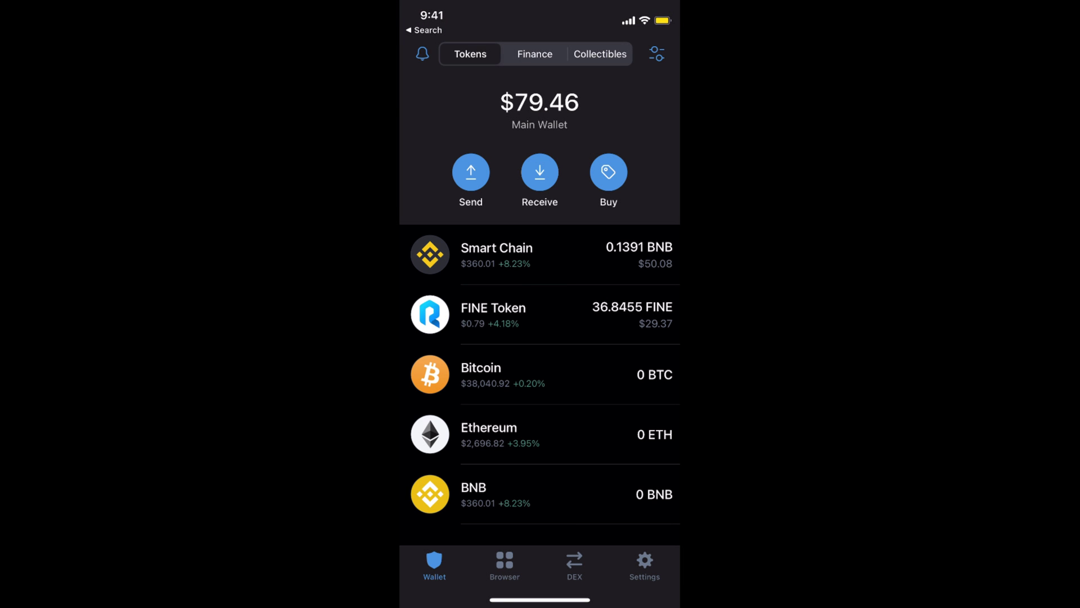
Step: Open the BNB token page, showing 0 BNB and two received transactions
{"action": "left_click", "coordinate": [540, 494]}
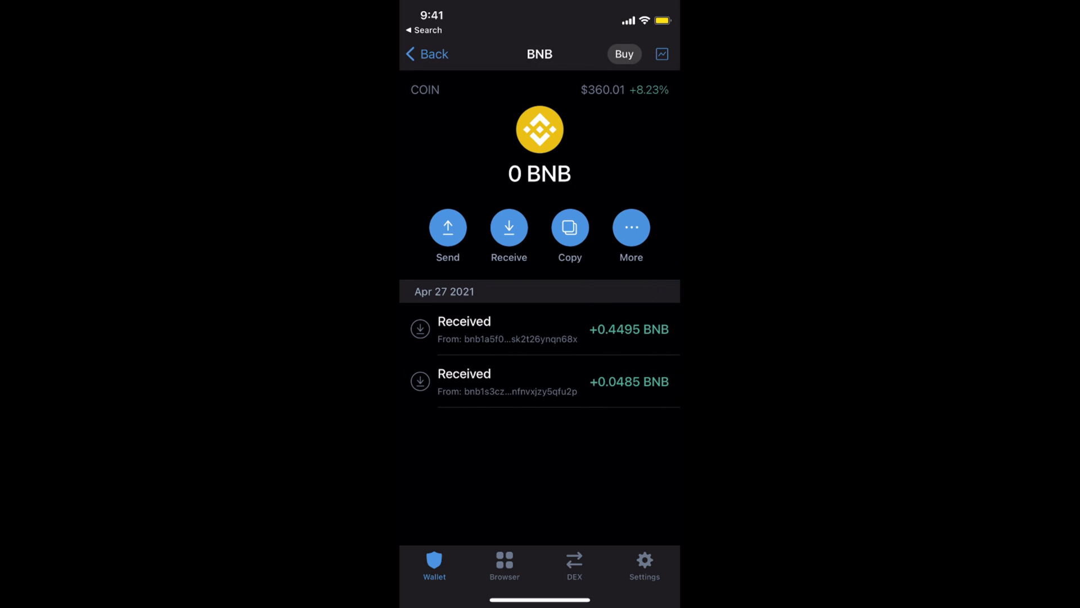
{"action": "left_click", "coordinate": [428, 53]}
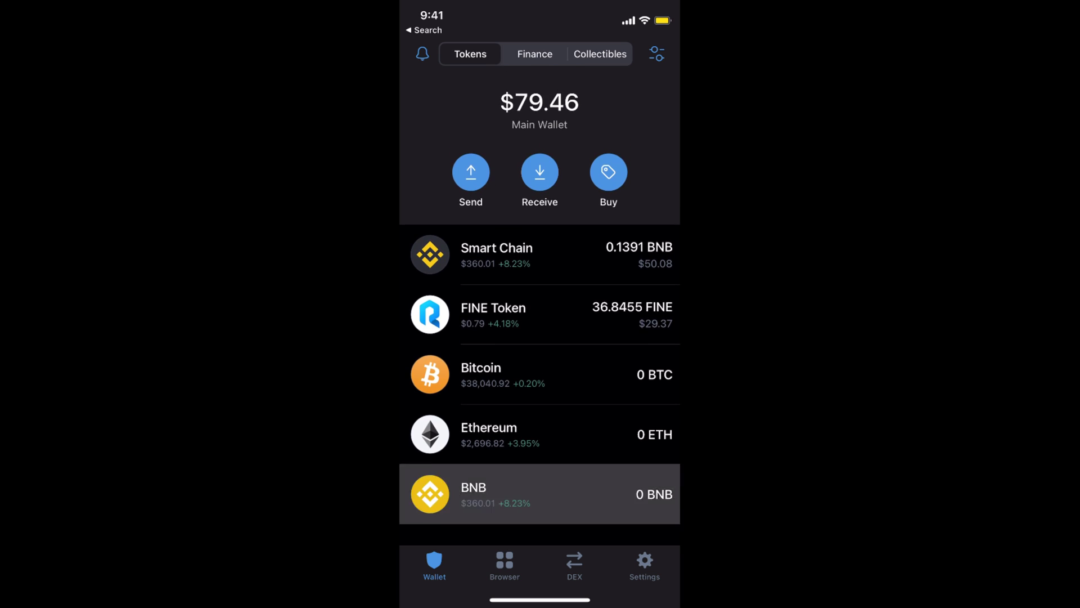
{"action": "left_click", "coordinate": [540, 494]}
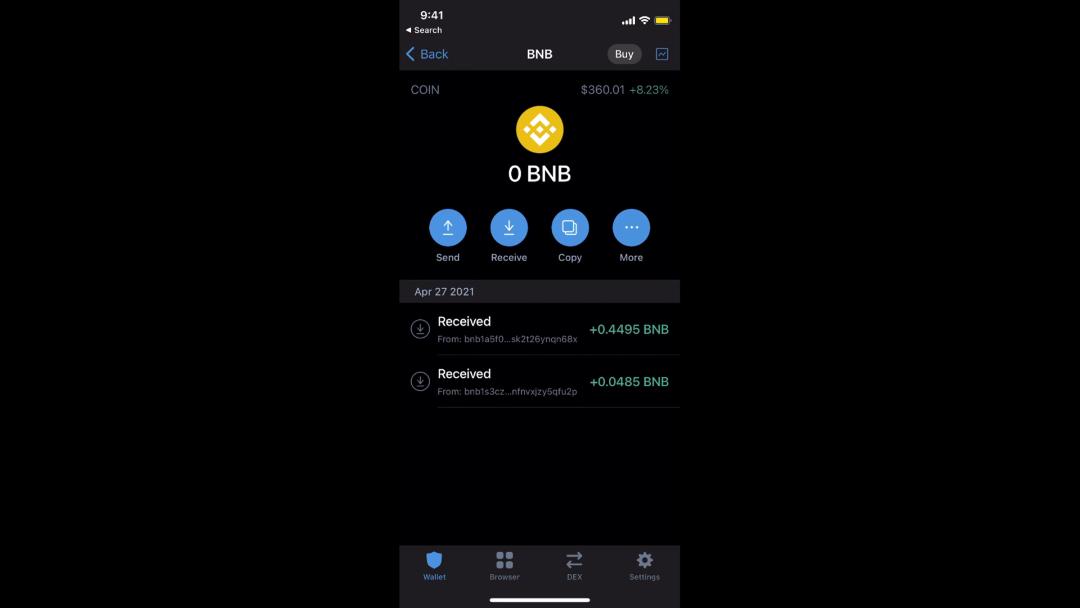
{"action": "left_click", "coordinate": [428, 53]}
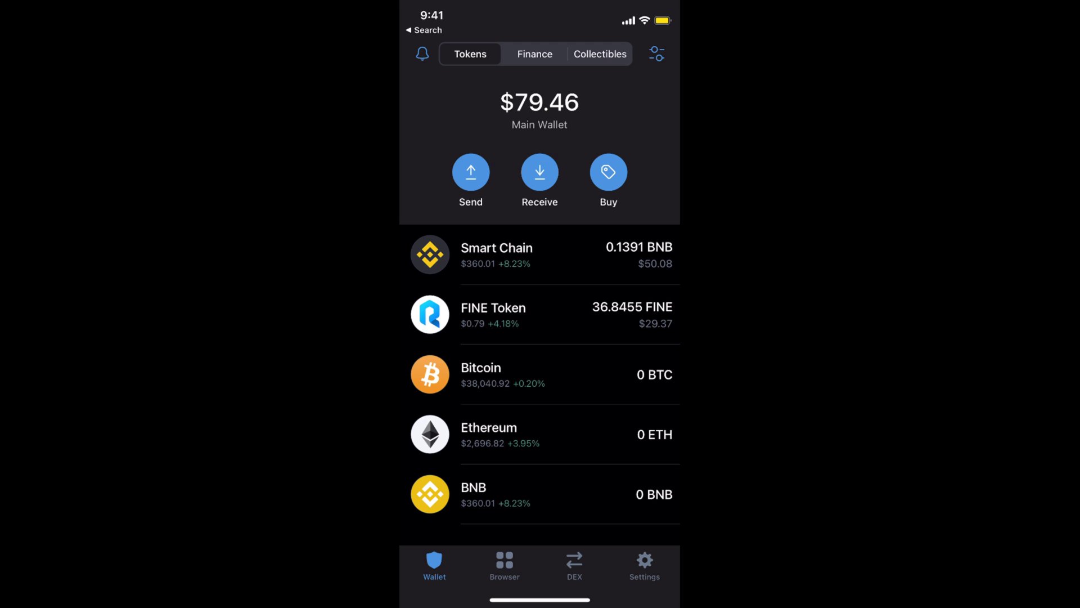
{"action": "left_click", "coordinate": [506, 494]}
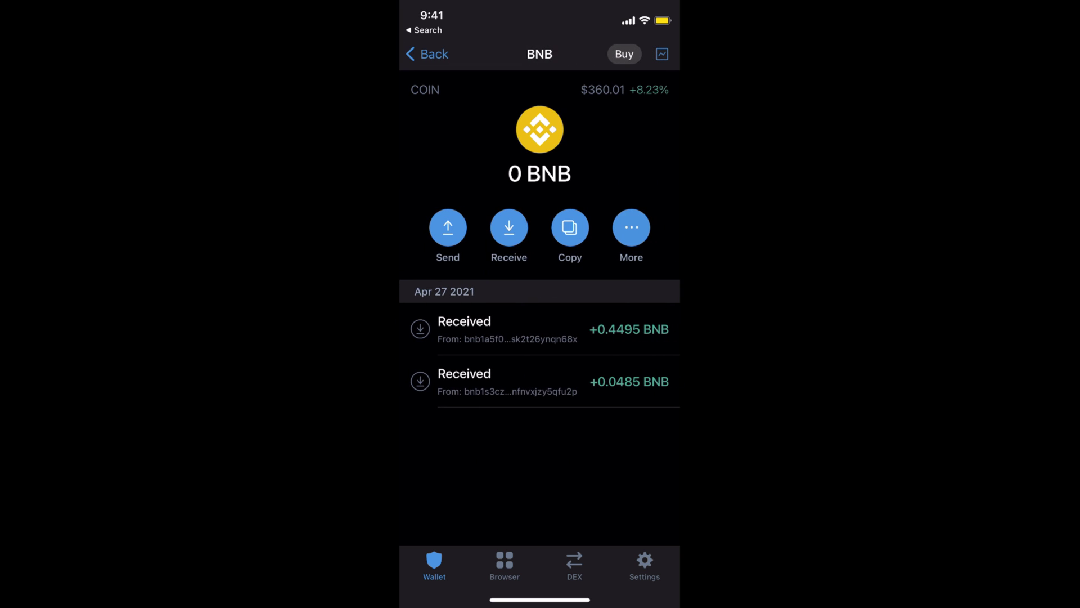
Step: Copy the BNB receive address from the Receive screen, then close Trust Wallet
{"action": "left_click", "coordinate": [509, 228]}
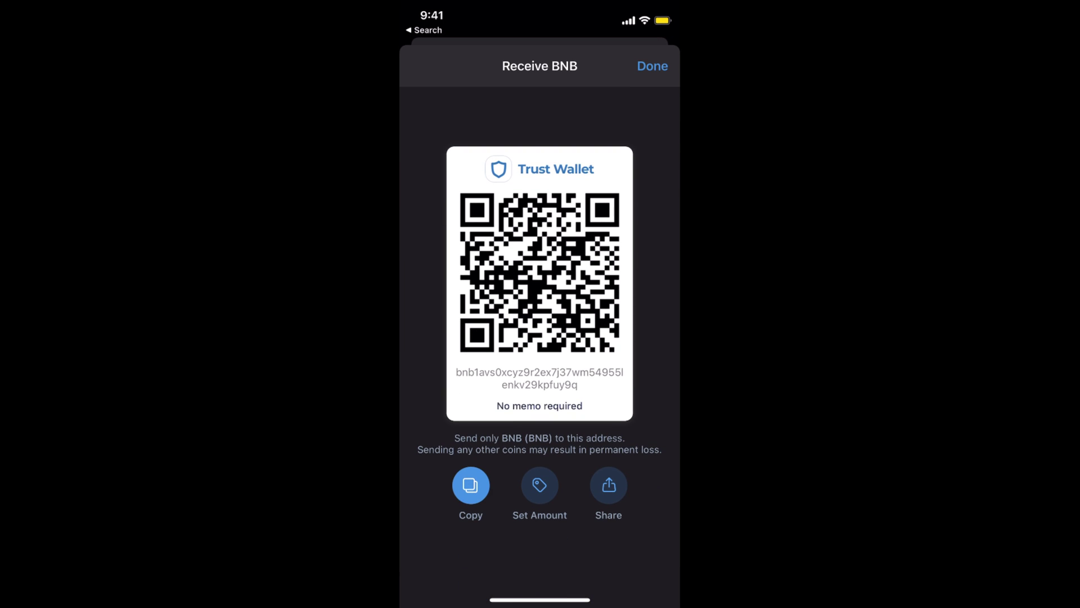
{"action": "left_click", "coordinate": [471, 485]}
{"action": "left_click_drag", "start_coordinate": [540, 600], "coordinate": [540, 379]}
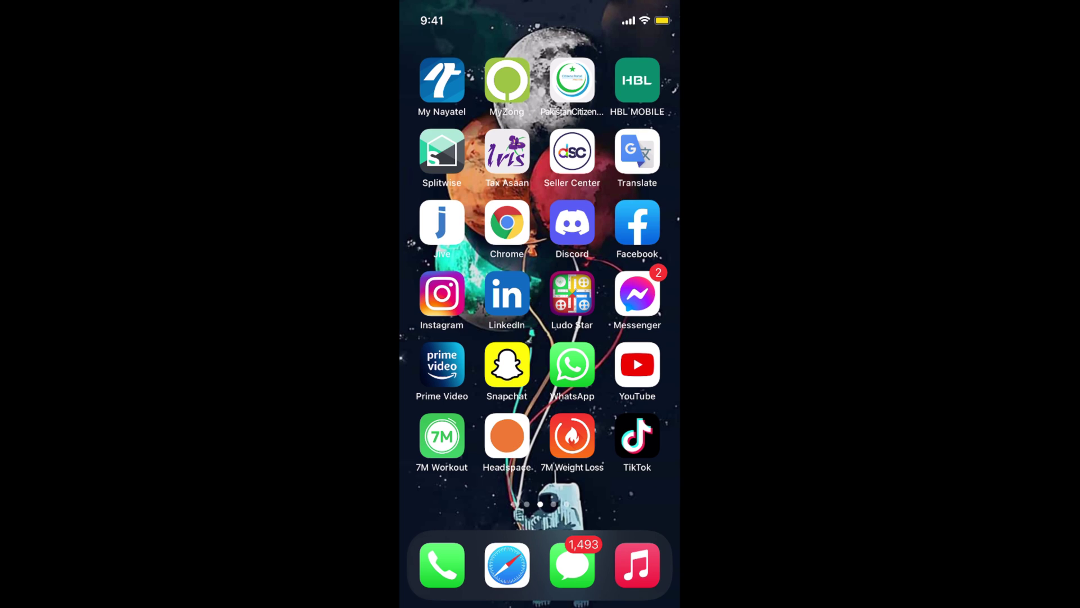
Step: Search Spotlight for 'binance', fixing a typo, and launch the Binance app
{"action": "left_click_drag", "start_coordinate": [540, 211], "coordinate": [540, 354]}
{"action": "type", "text": "b"}
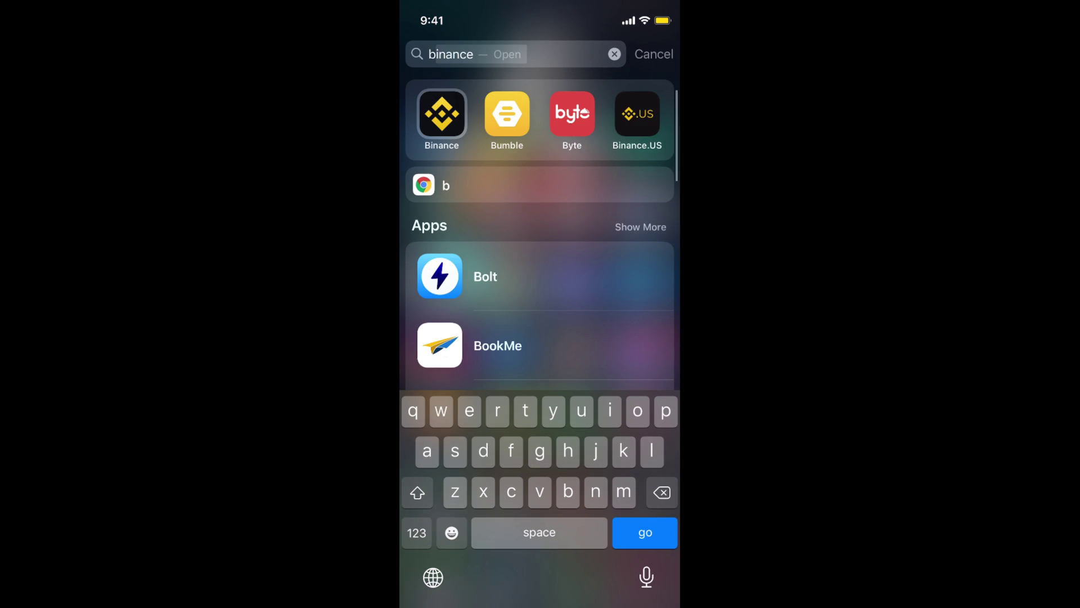
{"action": "type", "text": "o"}
{"action": "key", "text": "BackSpace"}
{"action": "key", "text": "BackSpace"}
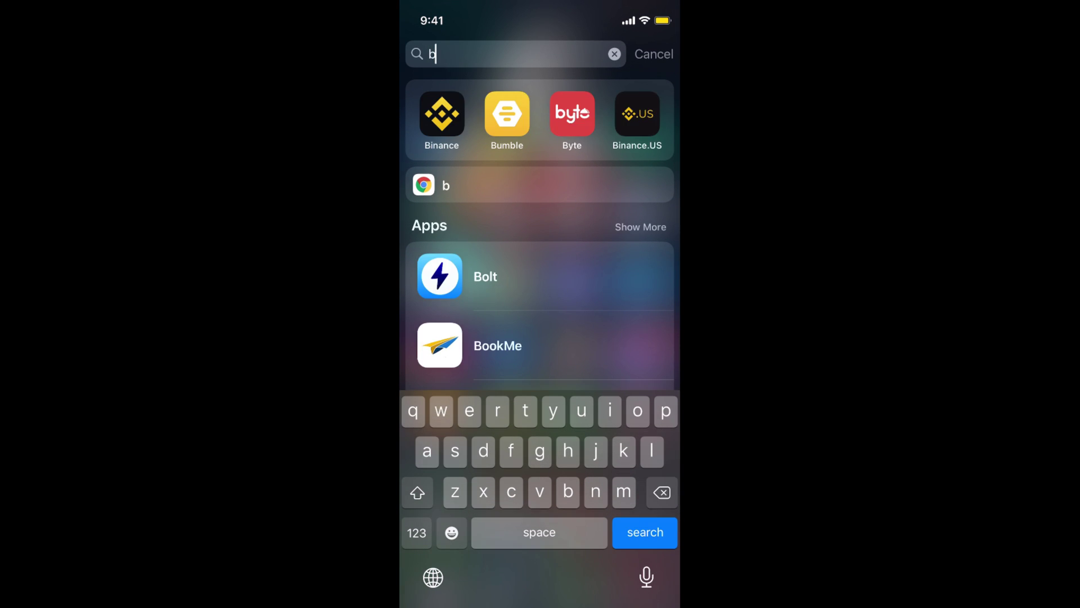
{"action": "type", "text": "i"}
{"action": "key", "text": "Return"}
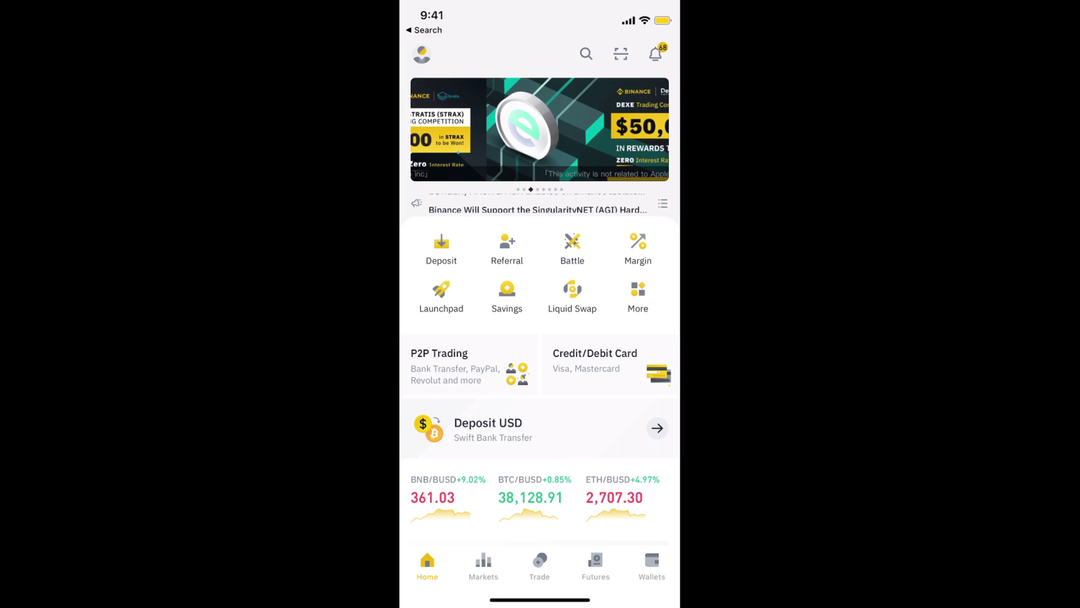
Step: Open the BNB withdrawal form from Wallets, with 0.52247033 BNB available
{"action": "left_click", "coordinate": [651, 565]}
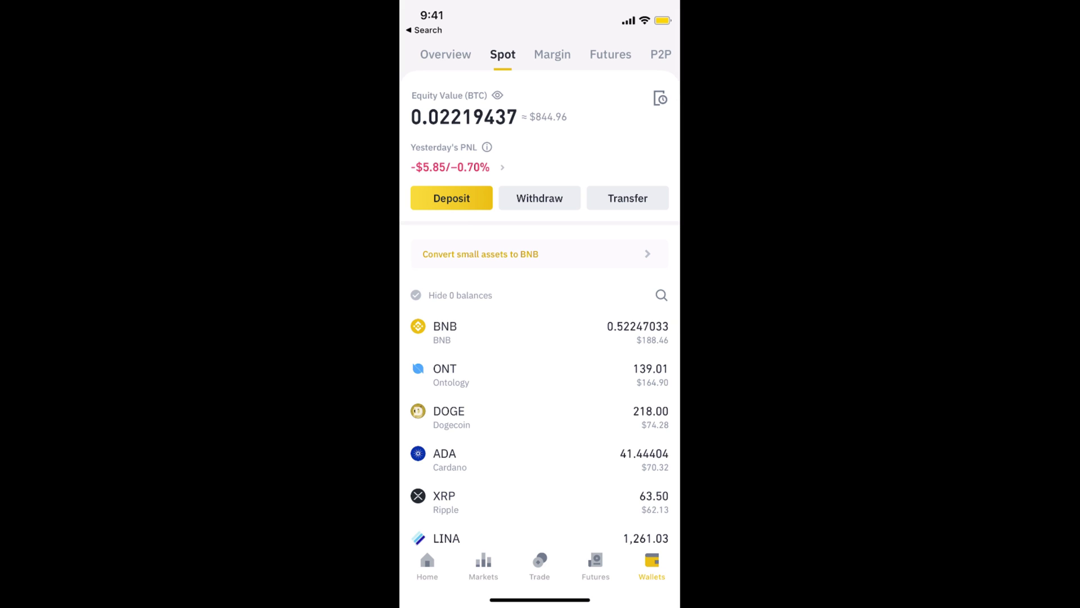
{"action": "scroll", "coordinate": [541, 337], "scroll_direction": "down", "scroll_amount": 2}
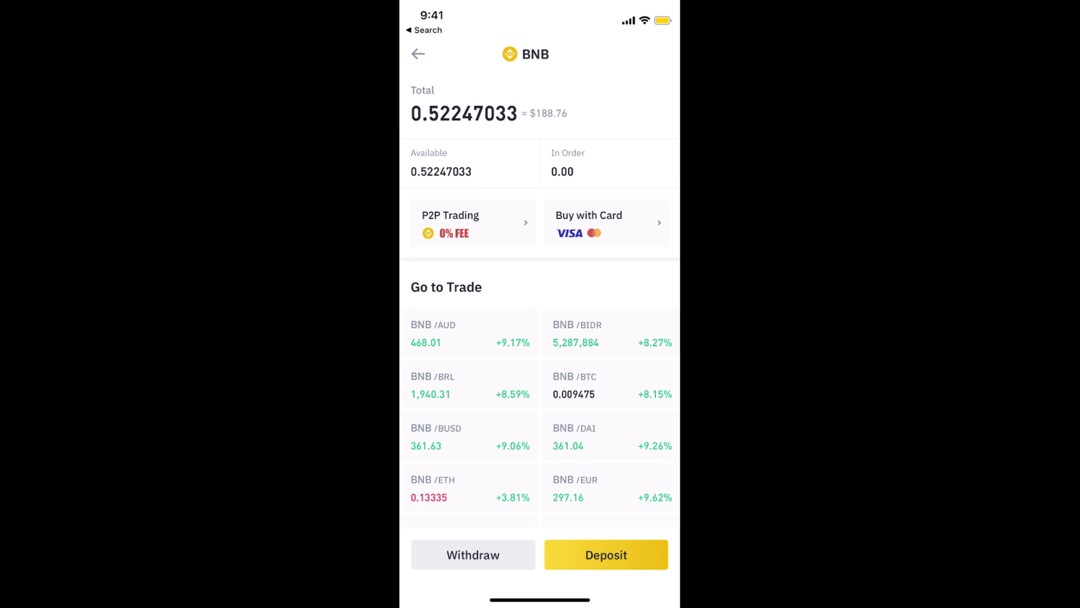
{"action": "left_click", "coordinate": [418, 53]}
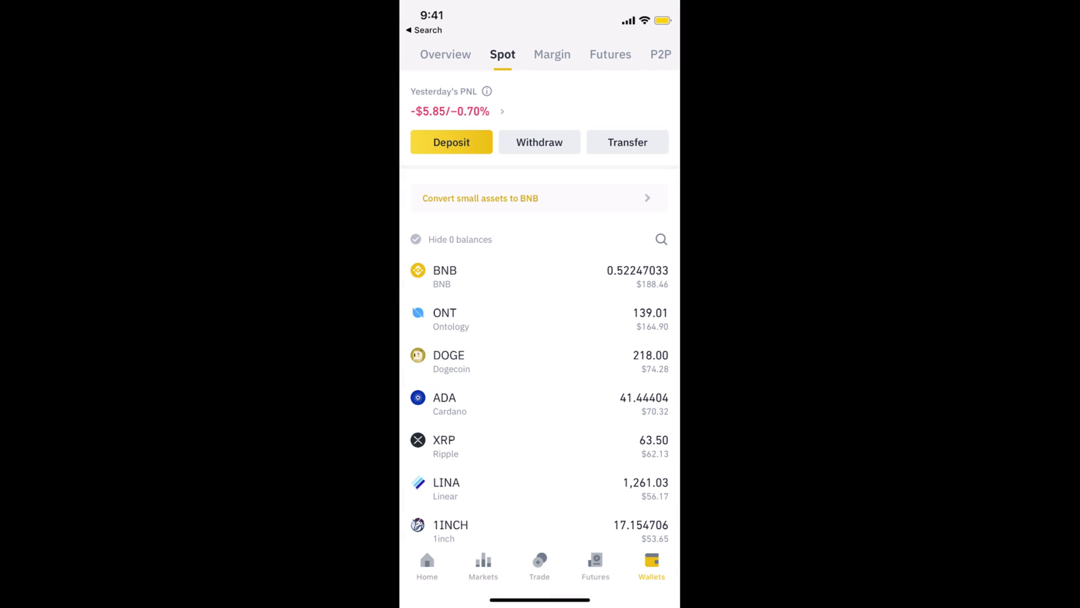
{"action": "scroll", "coordinate": [539, 308], "scroll_direction": "down", "scroll_amount": 2}
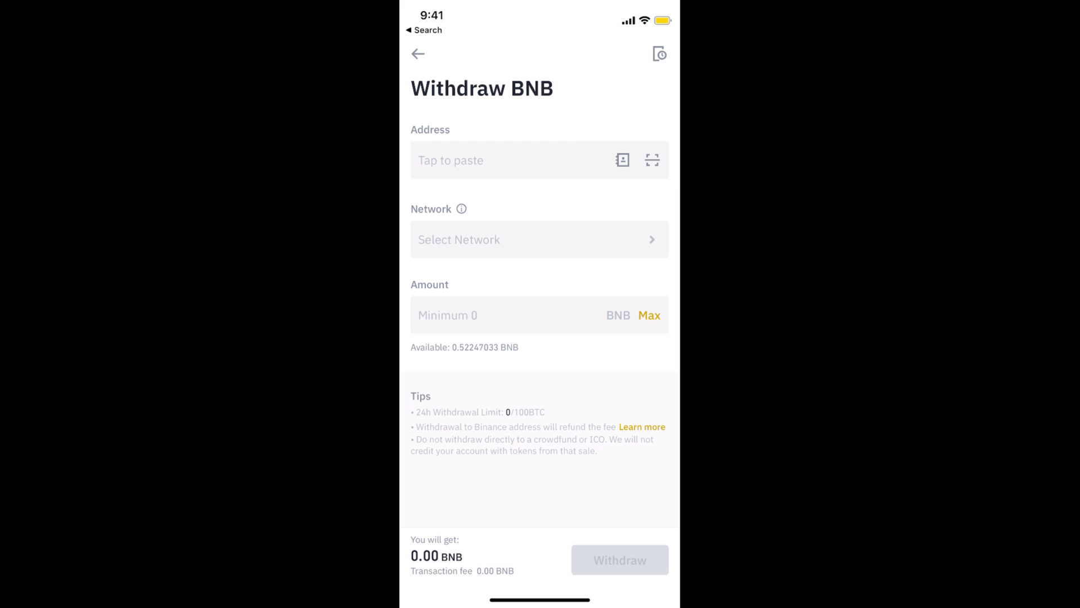
Step: Paste the copied Trust Wallet address as recipient and confirm the BEP2 network
{"action": "left_click", "coordinate": [506, 160]}
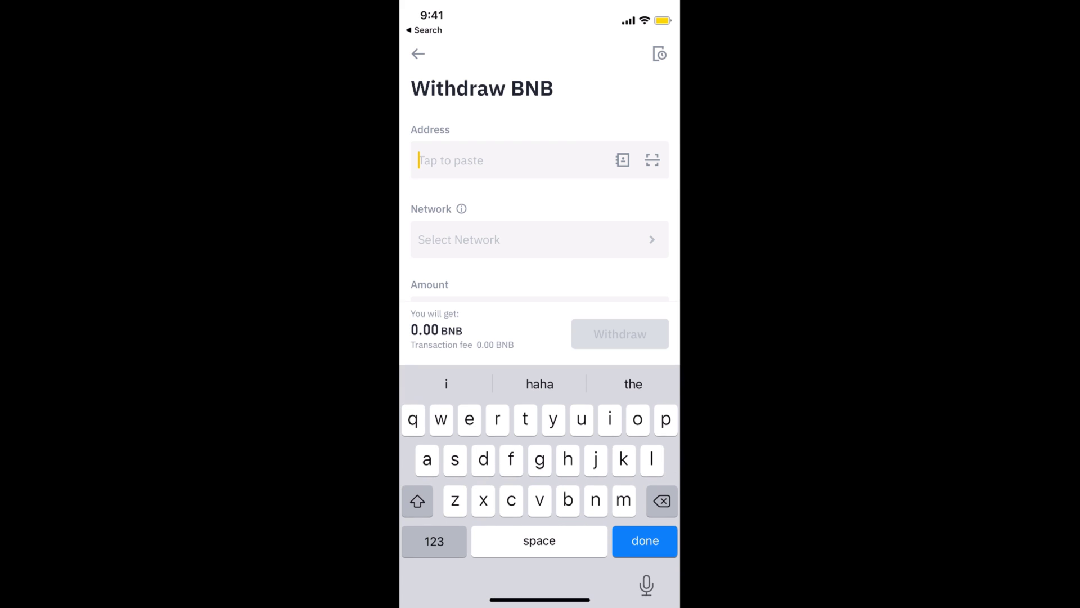
{"action": "left_click", "coordinate": [423, 159]}
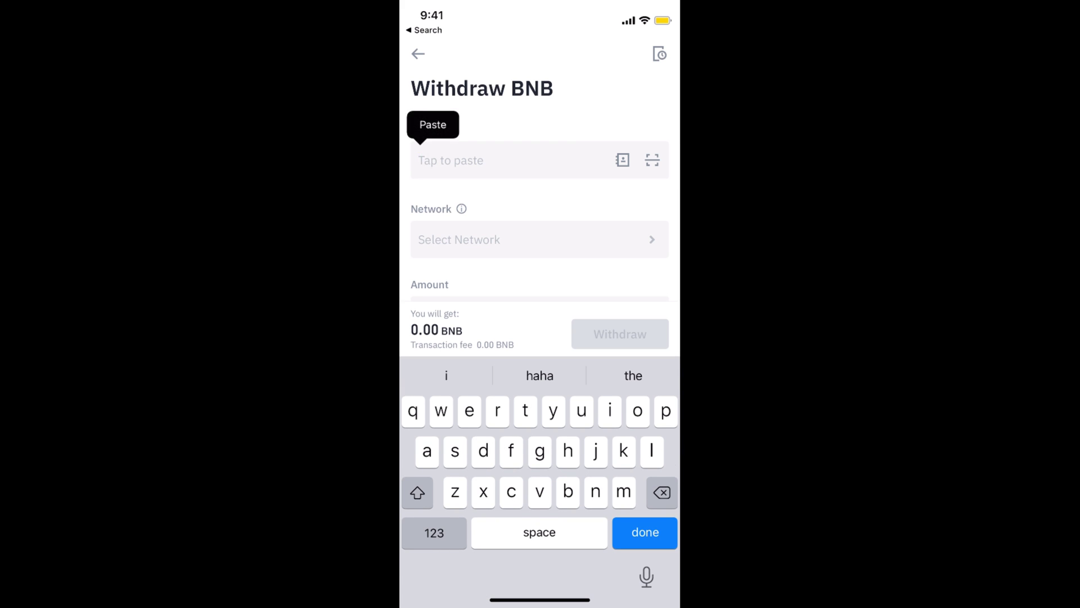
{"action": "left_click", "coordinate": [434, 123]}
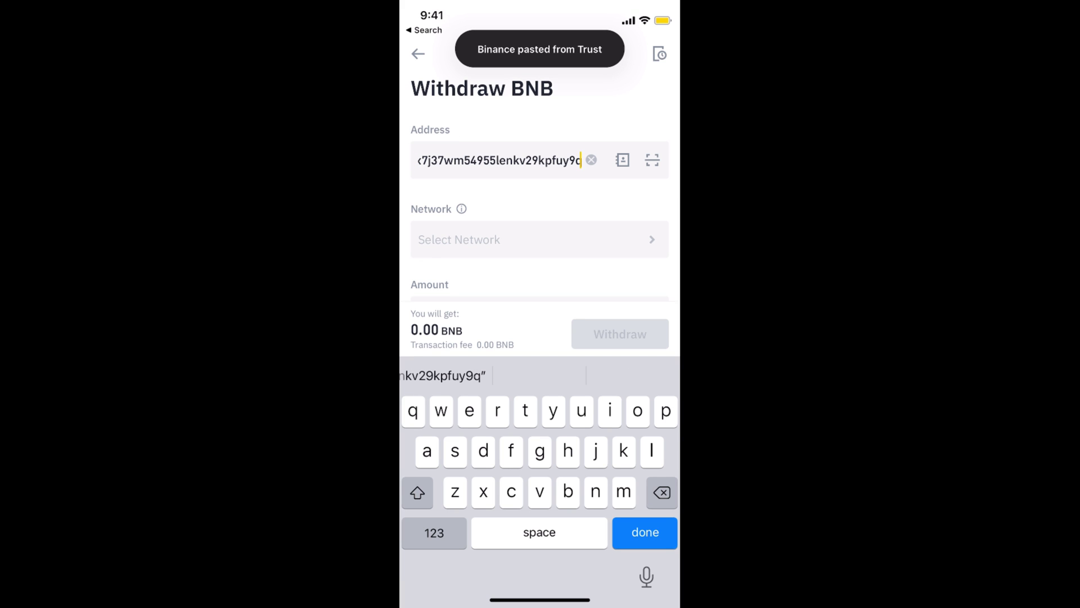
{"action": "left_click", "coordinate": [644, 531]}
{"action": "left_click", "coordinate": [539, 238]}
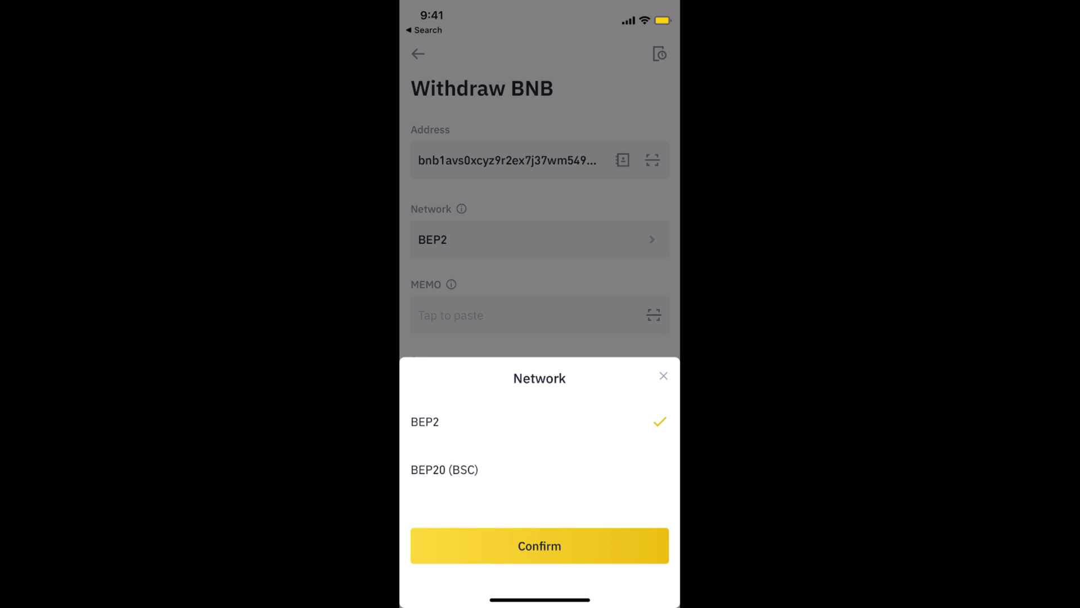
{"action": "left_click", "coordinate": [539, 545]}
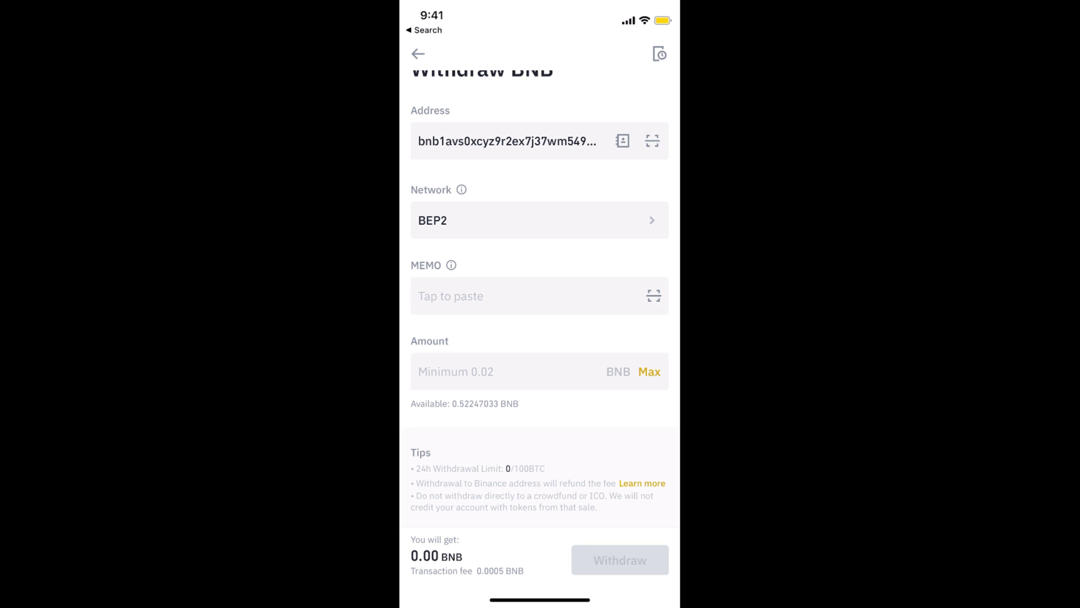
Step: Set the amount to Max, 0.52247033 BNB, giving 0.52197033 BNB received
{"action": "left_click", "coordinate": [506, 371]}
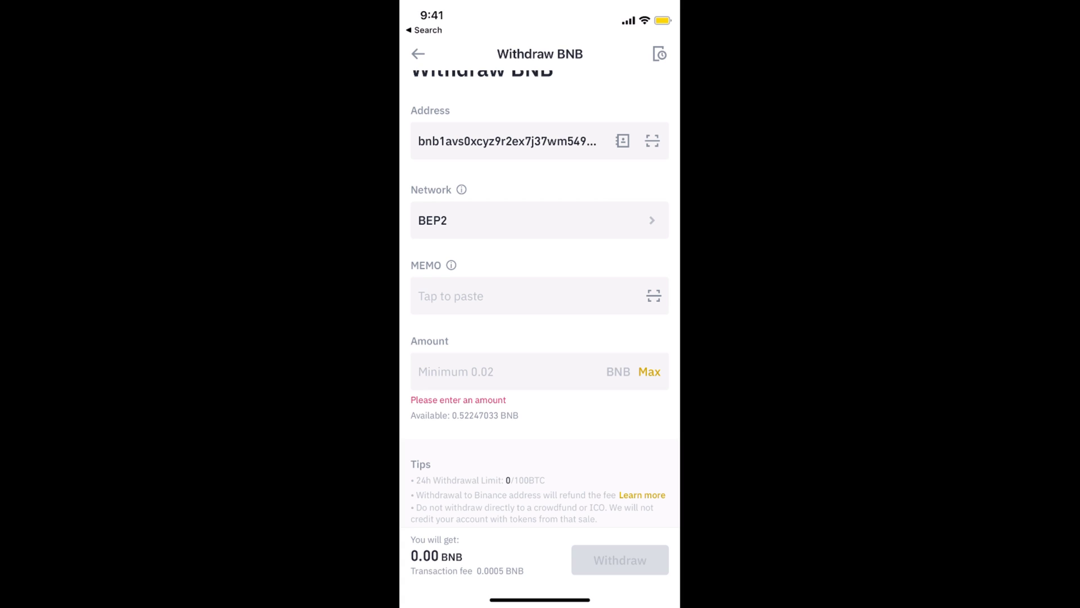
{"action": "left_click", "coordinate": [506, 371]}
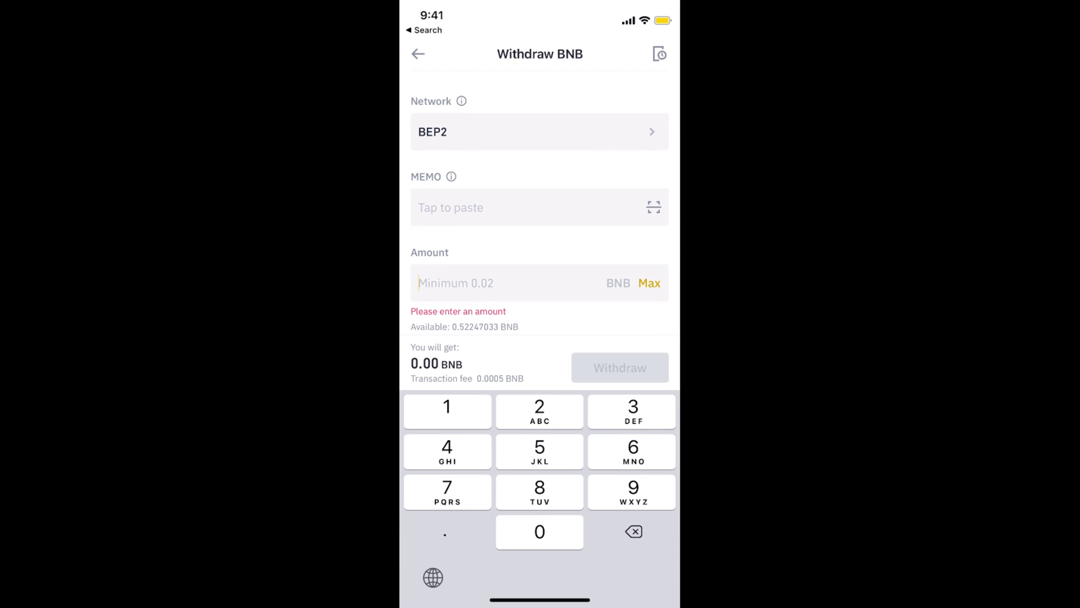
{"action": "left_click", "coordinate": [649, 282]}
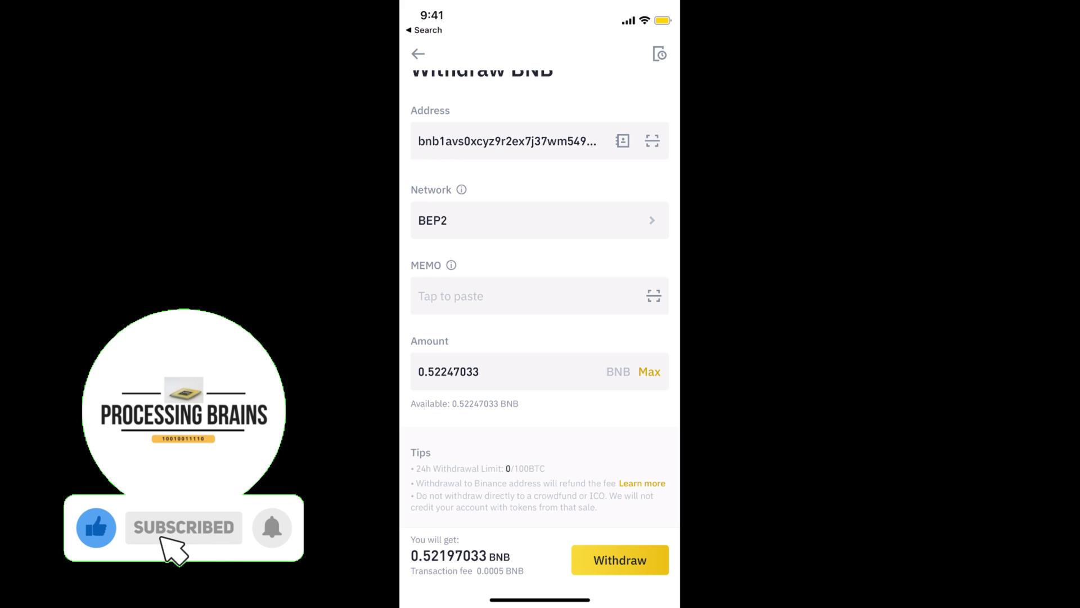
Step: Submit the 0.52197033 BNB withdrawal, triggering the no-memo warning
{"action": "left_click", "coordinate": [620, 559]}
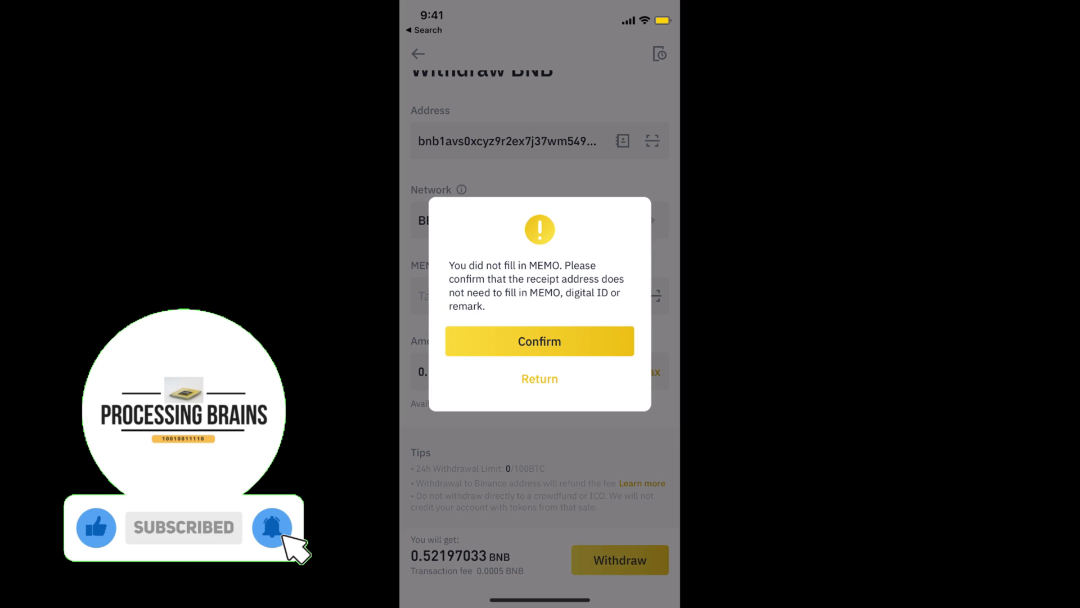